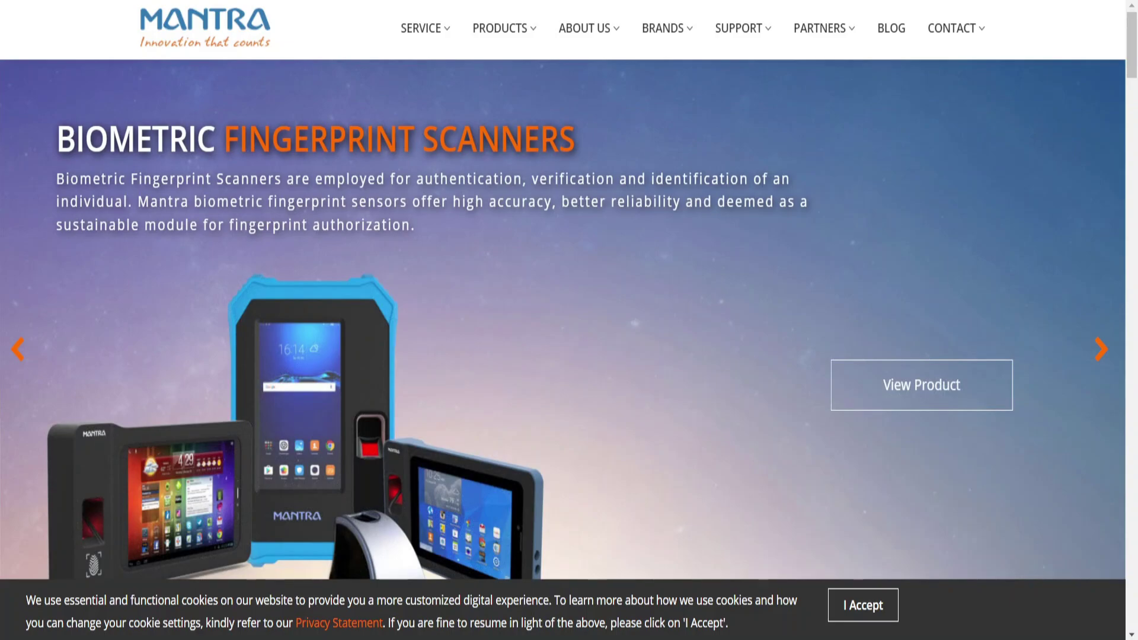
Open the support download resources on the Mantra website and display those for the MFS110 (L1) device.
{"action": "mouse_move", "coordinate": [757, 37]}
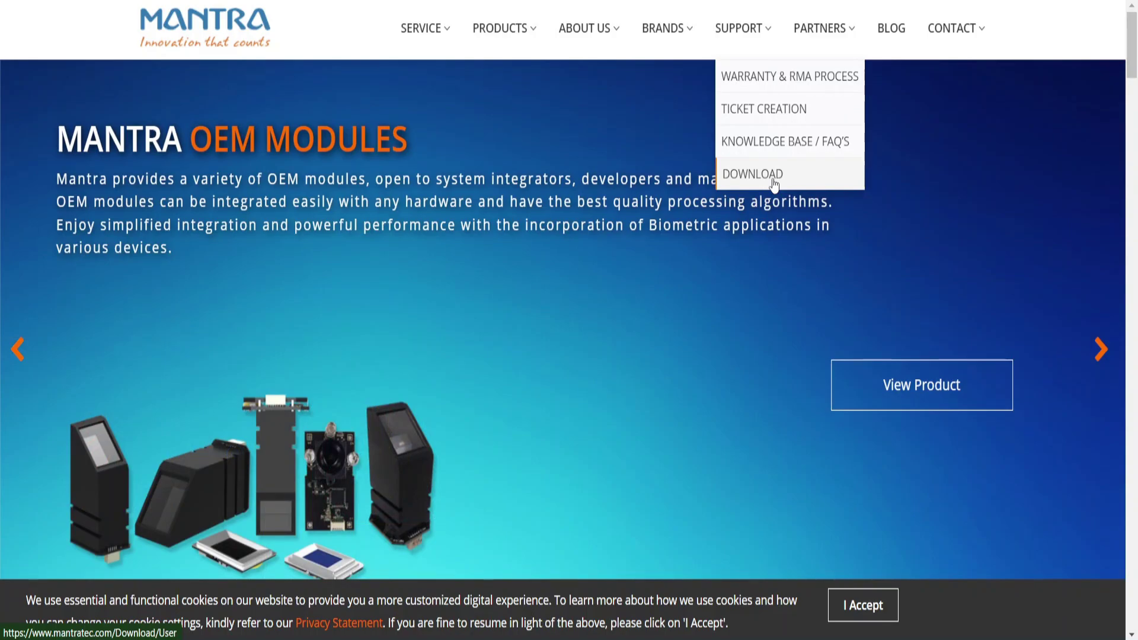
{"action": "left_click", "coordinate": [773, 180]}
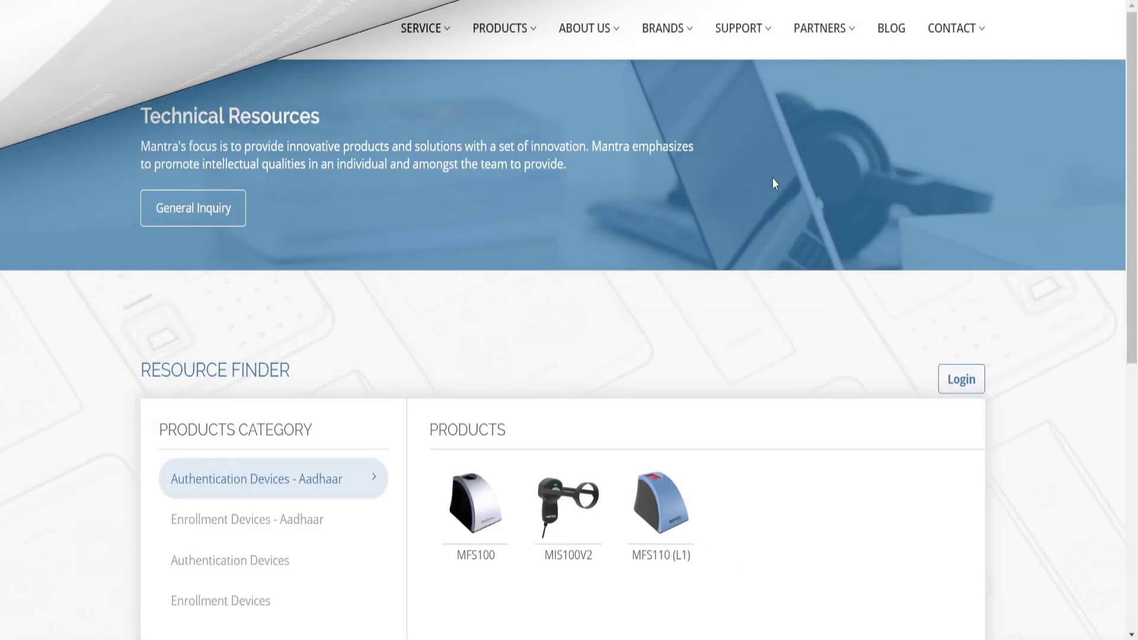
{"action": "scroll", "coordinate": [773, 180], "scroll_direction": "down", "scroll_amount": 3}
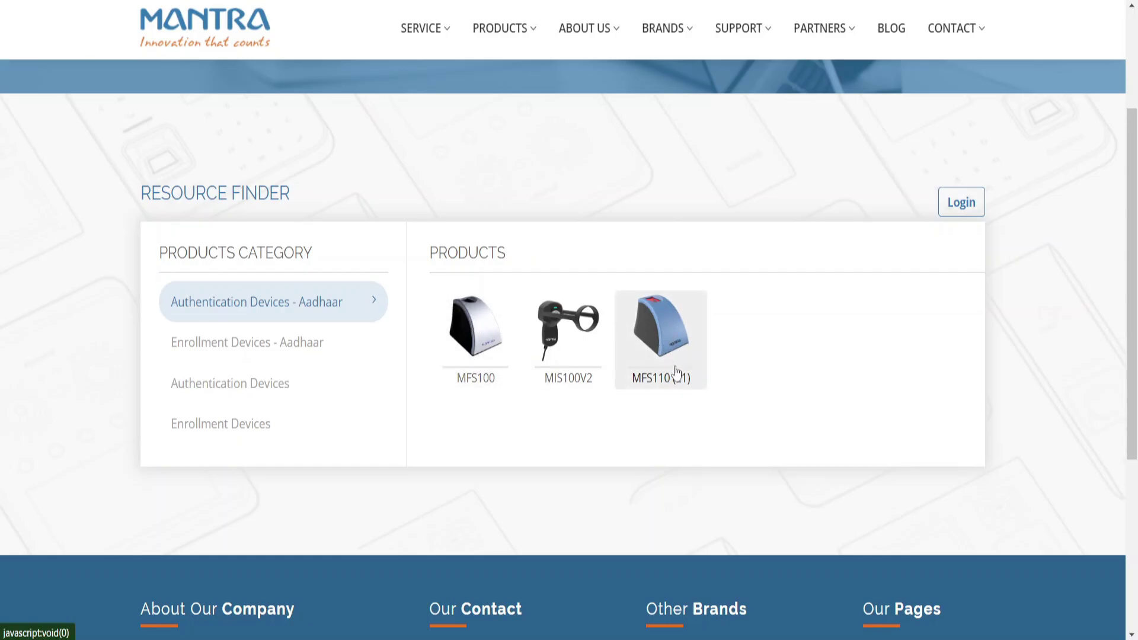
{"action": "left_click", "coordinate": [669, 318]}
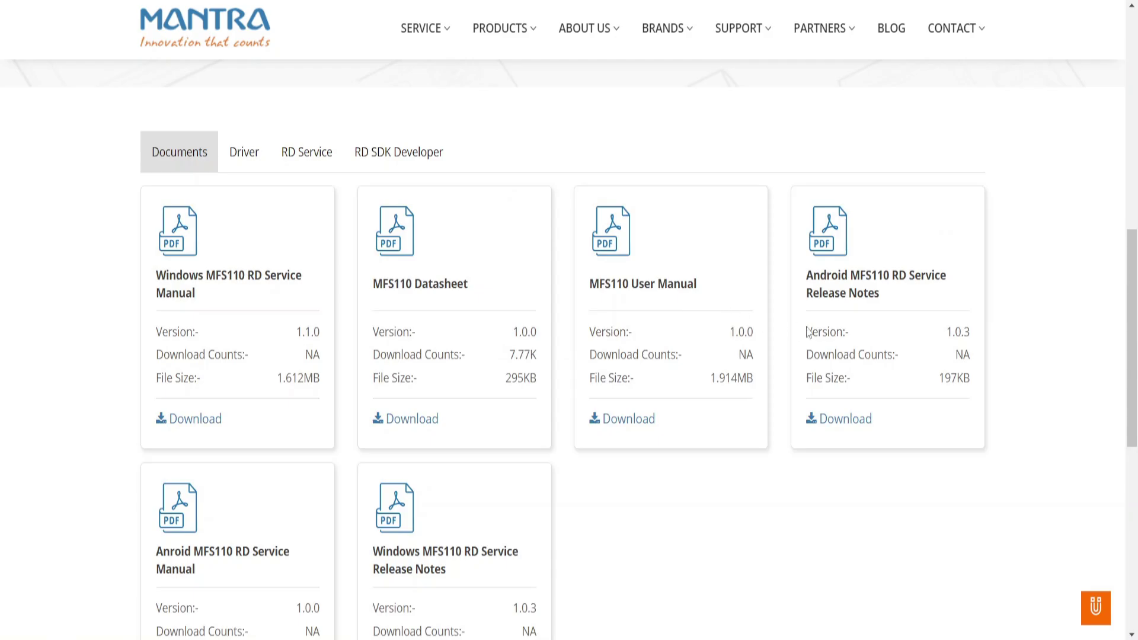
Download the MFS110 Driver version 1.1.0.0, completing the robot check.
{"action": "scroll", "coordinate": [432, 363], "scroll_direction": "down", "scroll_amount": 2}
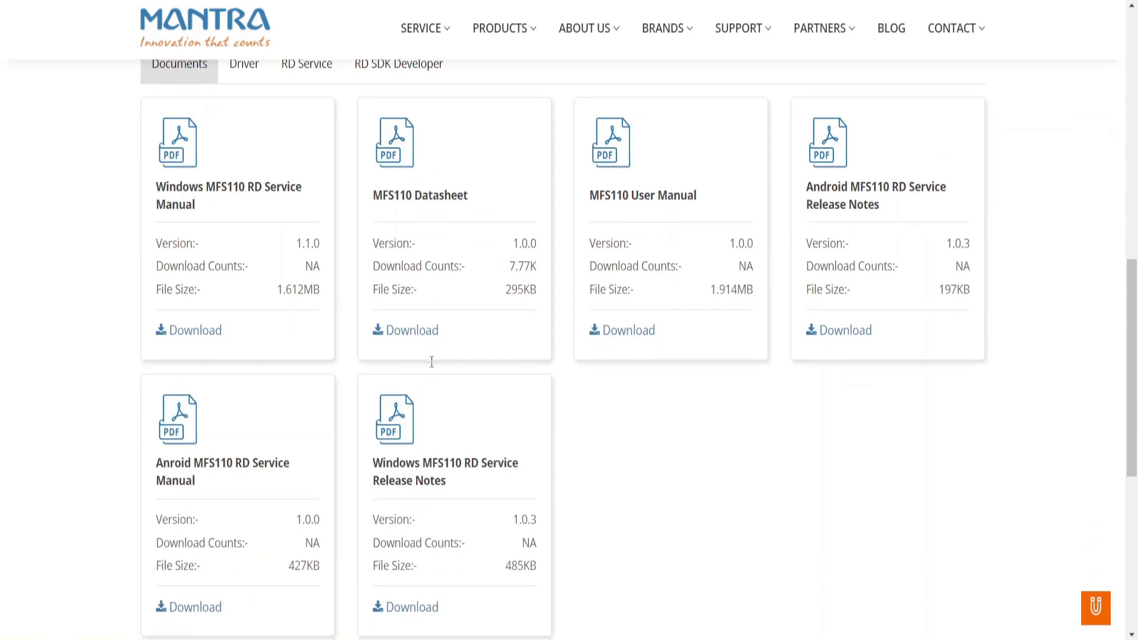
{"action": "scroll", "coordinate": [432, 362], "scroll_direction": "up", "scroll_amount": 2}
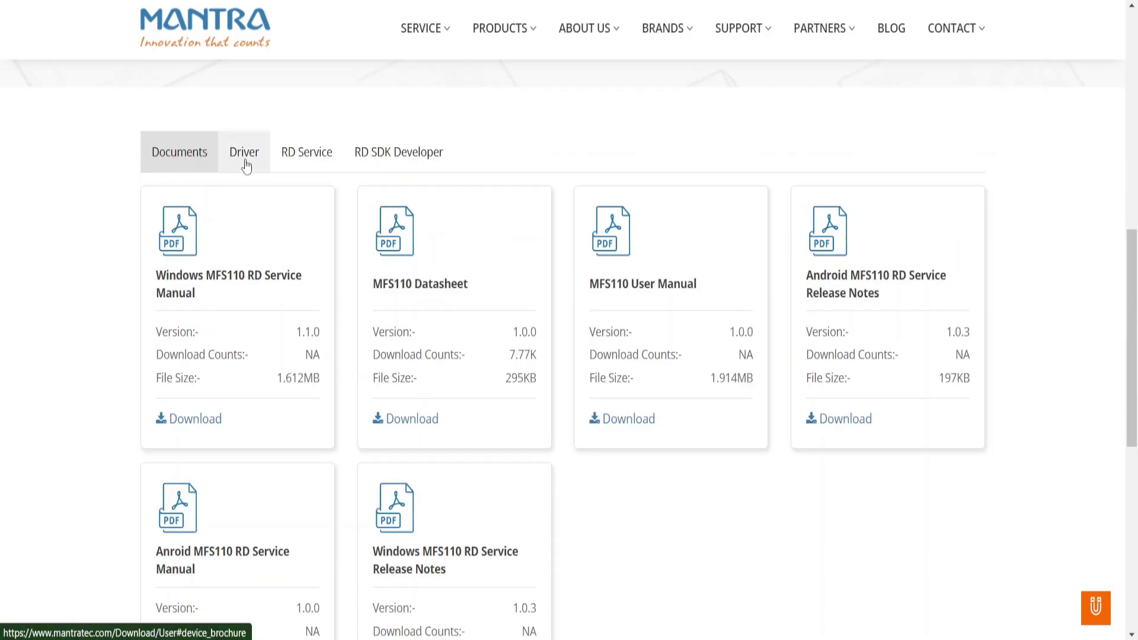
{"action": "left_click", "coordinate": [260, 154]}
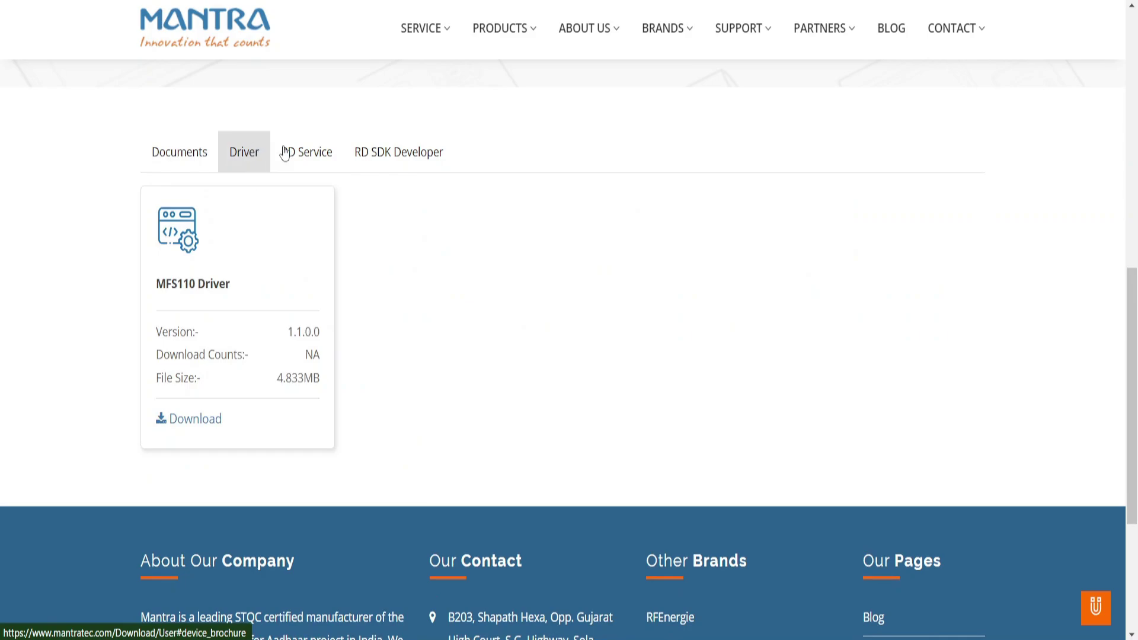
{"action": "left_click", "coordinate": [312, 156]}
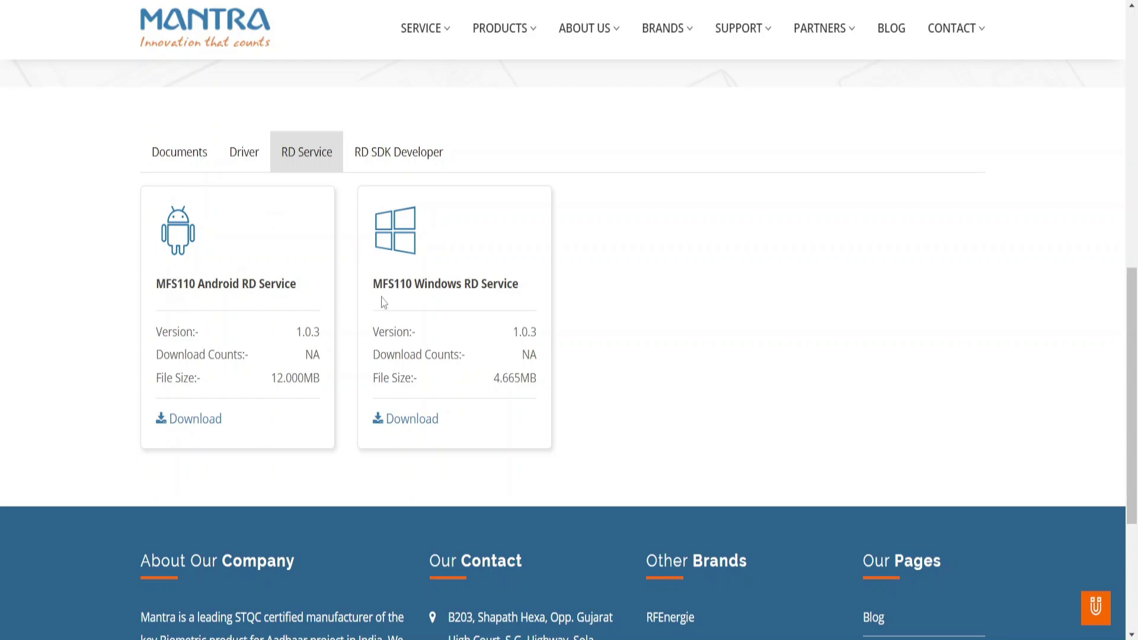
{"action": "left_click", "coordinate": [244, 153]}
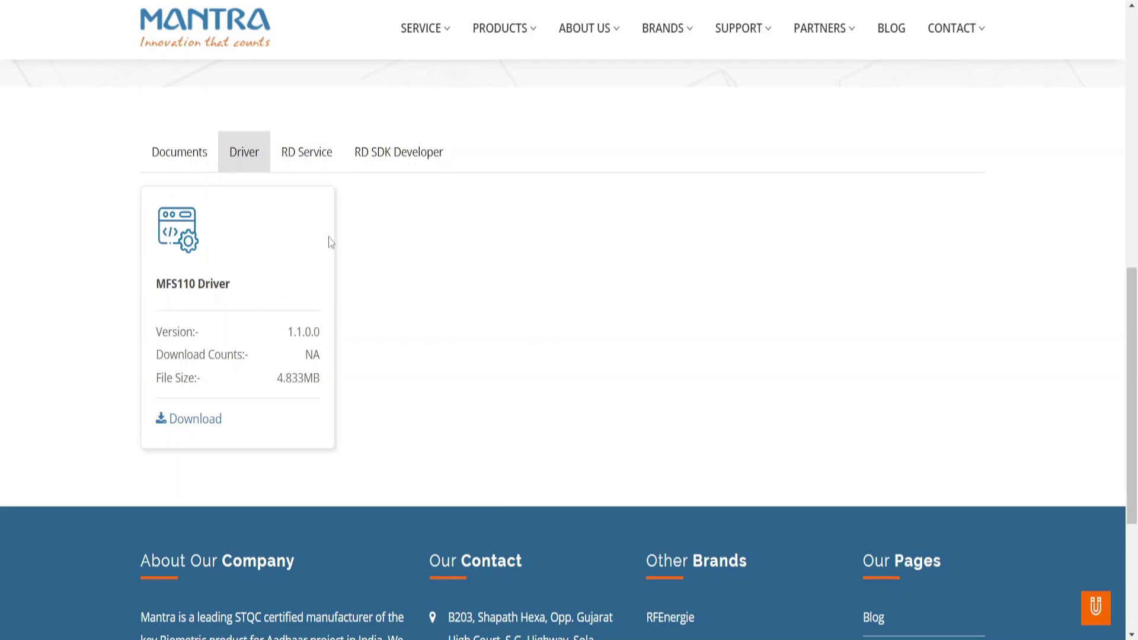
{"action": "left_click", "coordinate": [188, 419]}
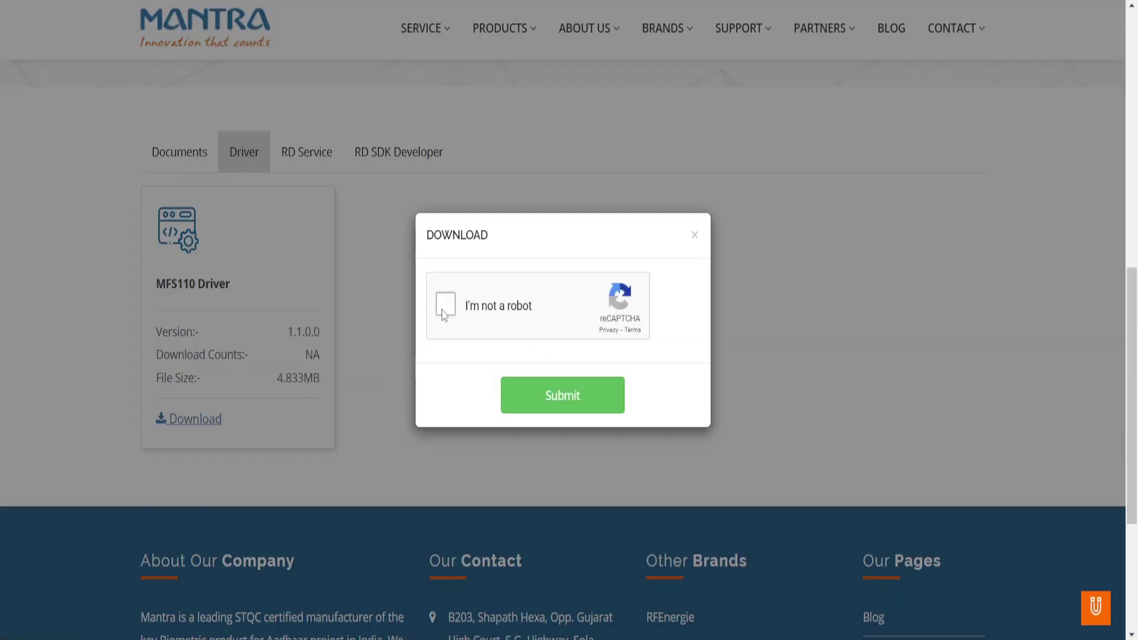
{"action": "left_click", "coordinate": [443, 312]}
{"action": "left_click", "coordinate": [562, 396]}
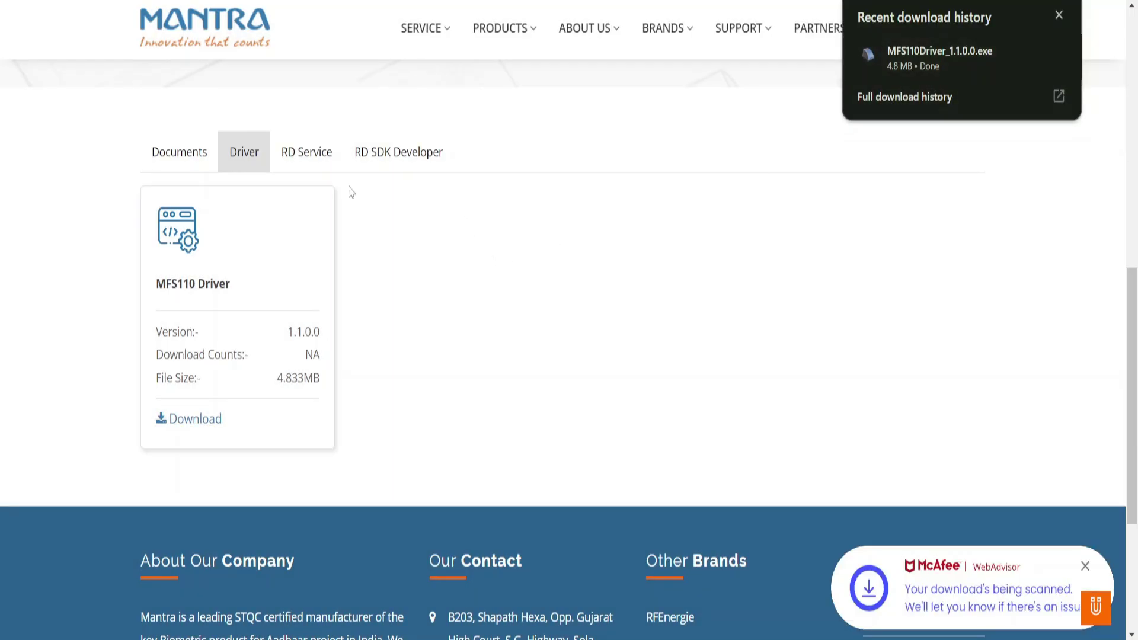
Download the MFS110 Windows RD Service version 1.0.3, completing the robot check.
{"action": "left_click", "coordinate": [308, 159]}
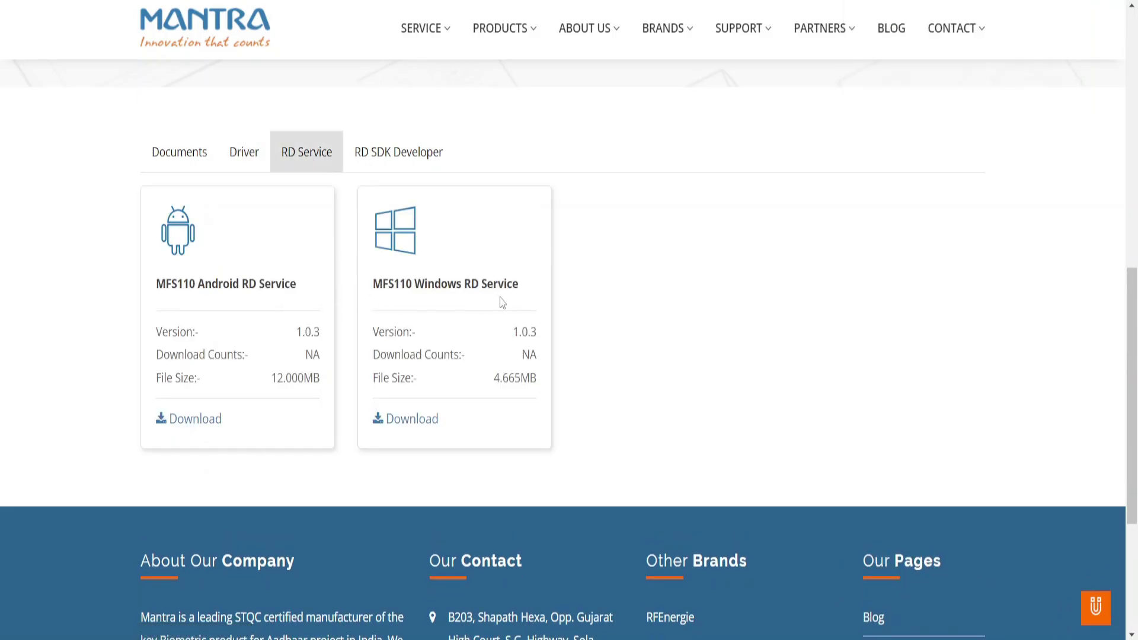
{"action": "left_click", "coordinate": [424, 426]}
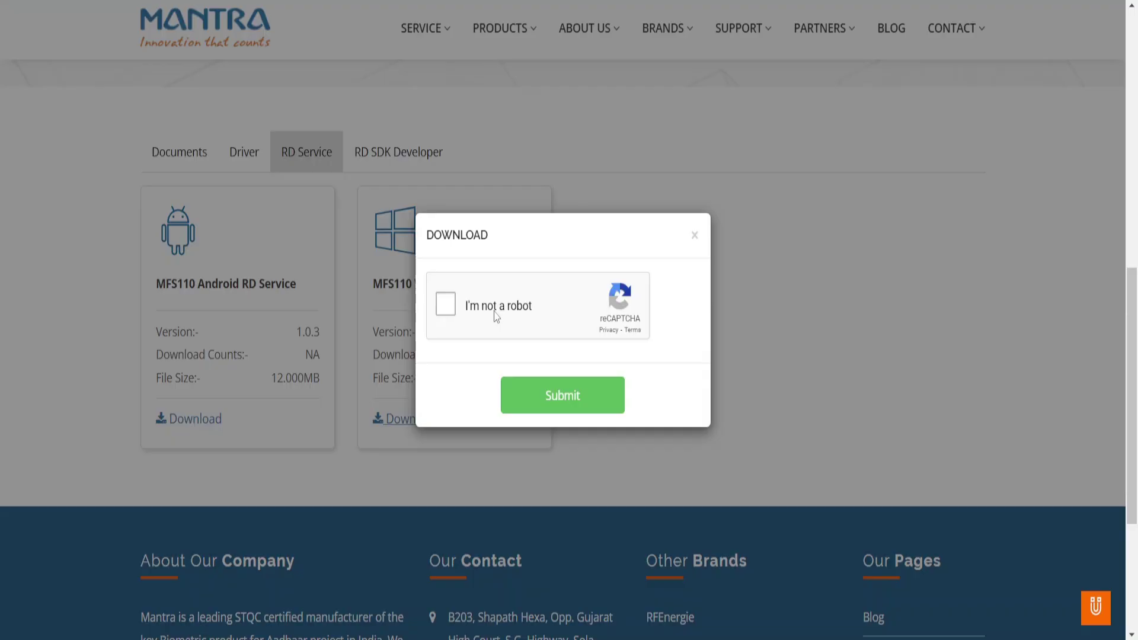
{"action": "left_click", "coordinate": [457, 314]}
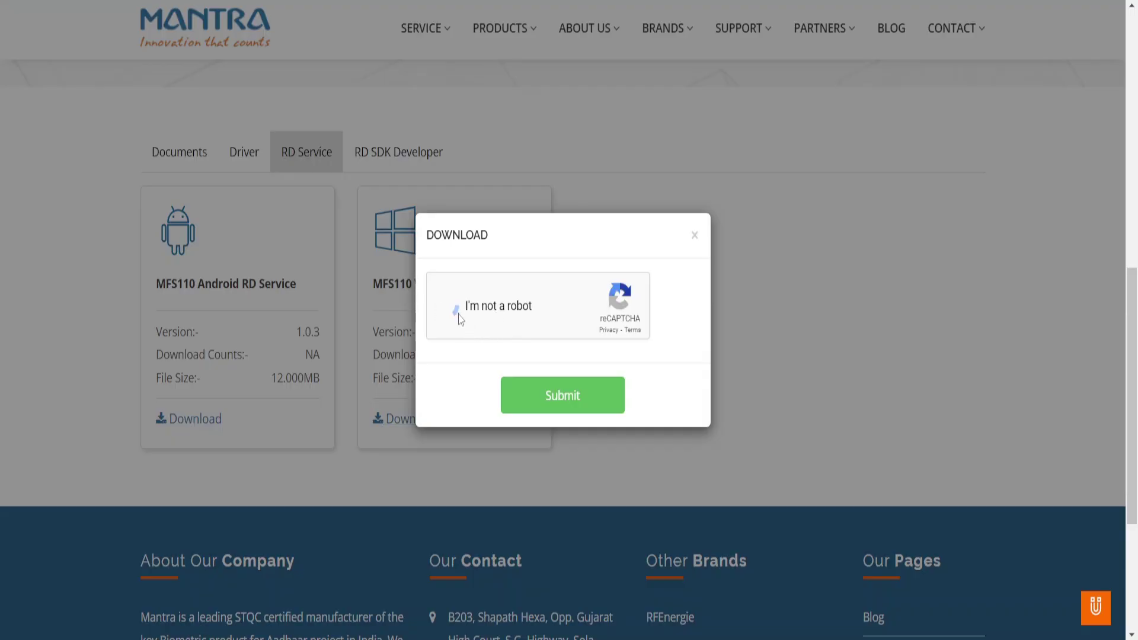
{"action": "left_click", "coordinate": [585, 405]}
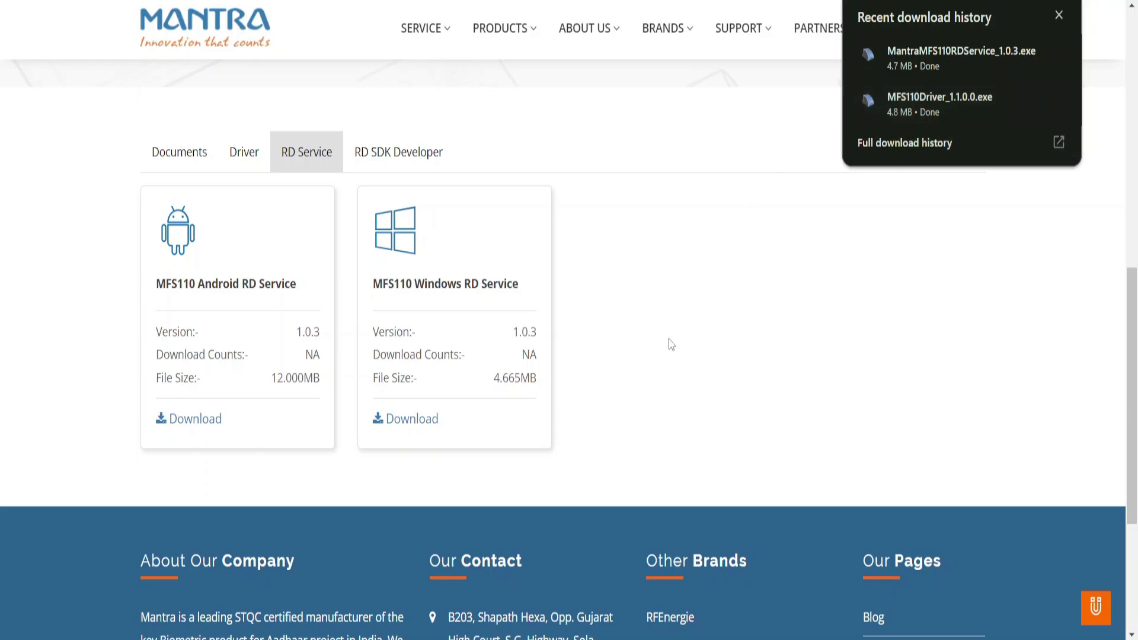
Switch to Control Panel and open the list of installed programs for uninstalling.
{"action": "key", "text": "super"}
{"action": "type", "text": "contr"}
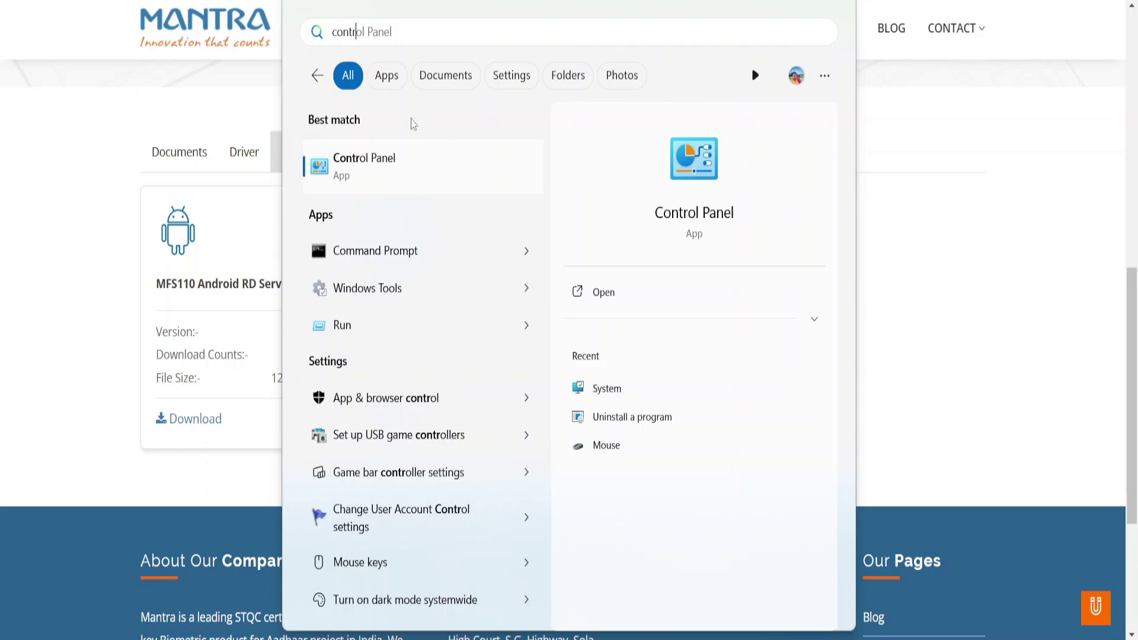
{"action": "left_click", "coordinate": [398, 158]}
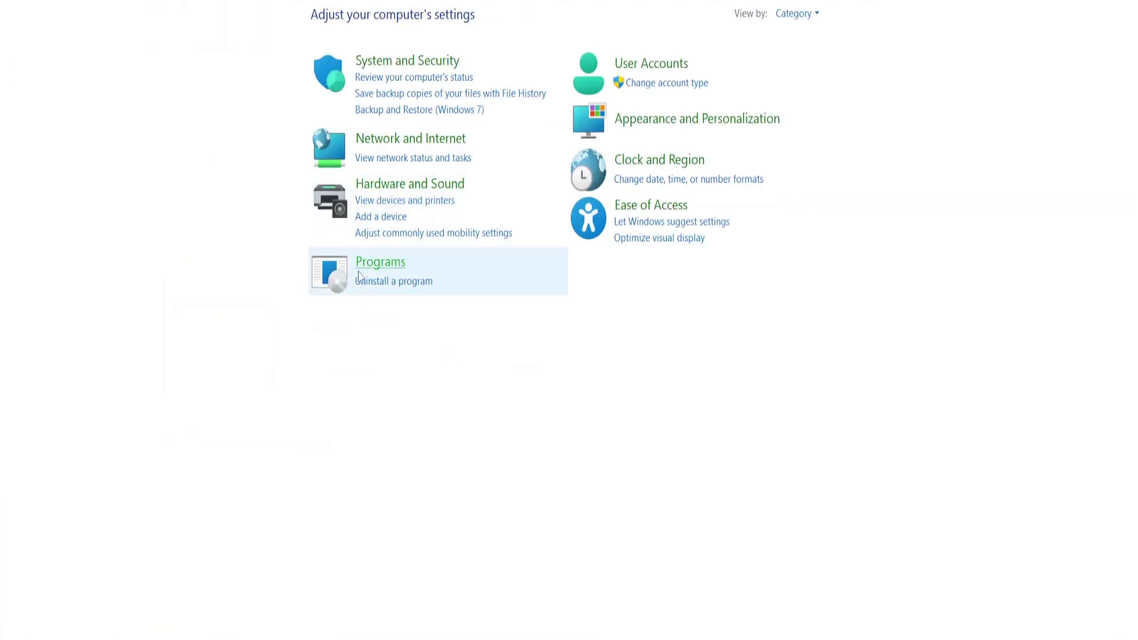
{"action": "left_click", "coordinate": [418, 290]}
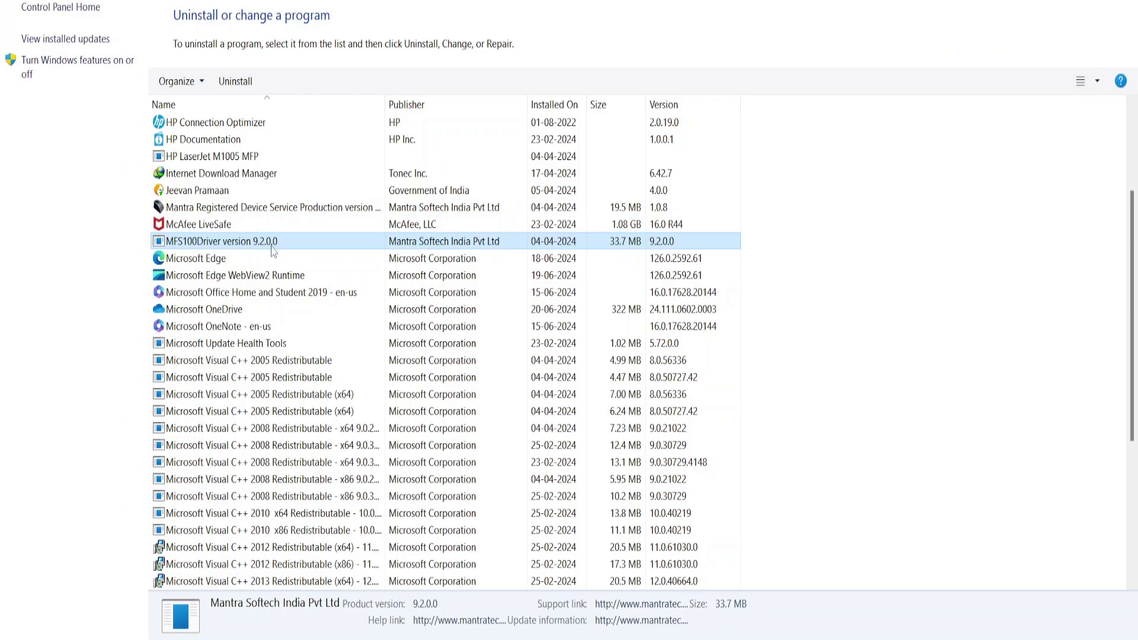
Uninstall MFS100Driver version 9.2.0.0, agreeing to remove all devices that use the driver.
{"action": "left_click", "coordinate": [235, 81]}
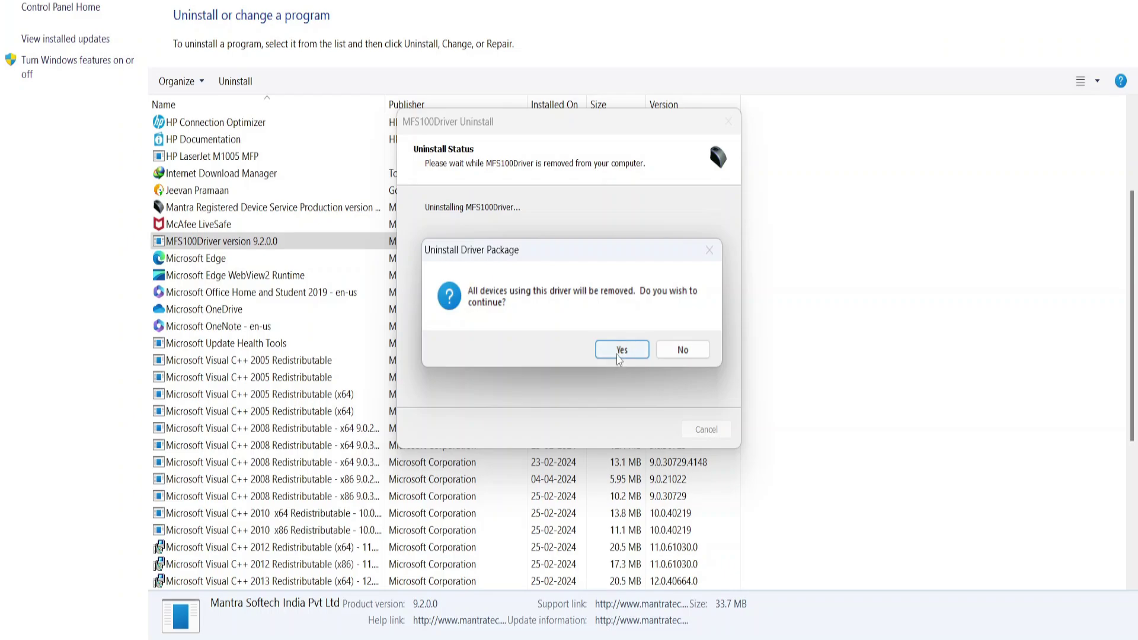
{"action": "left_click", "coordinate": [617, 356]}
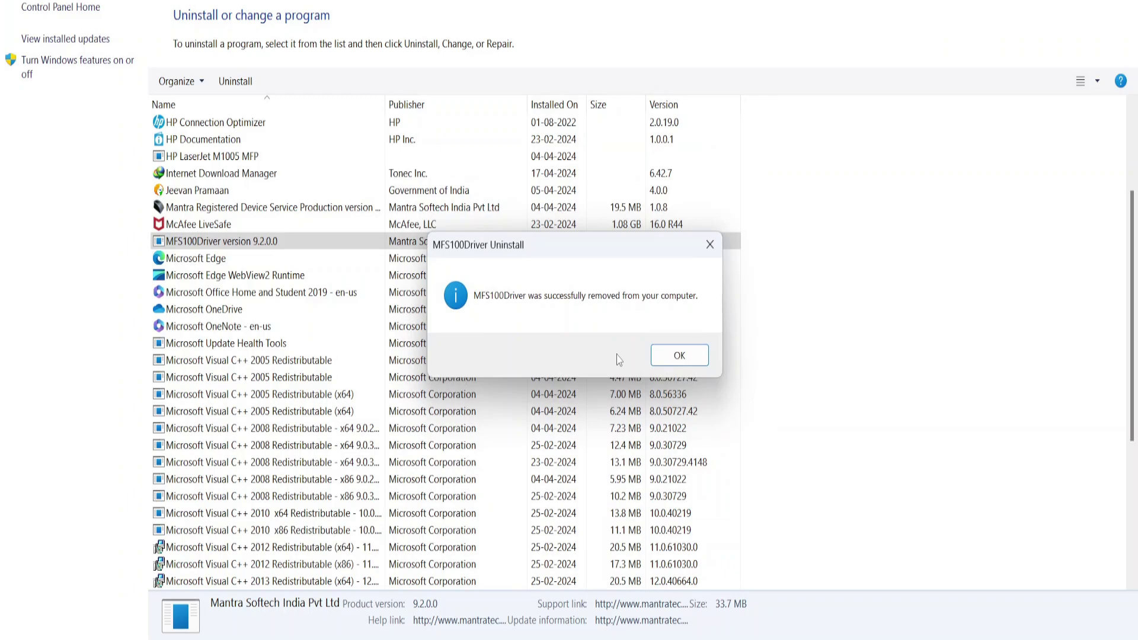
{"action": "left_click", "coordinate": [680, 355]}
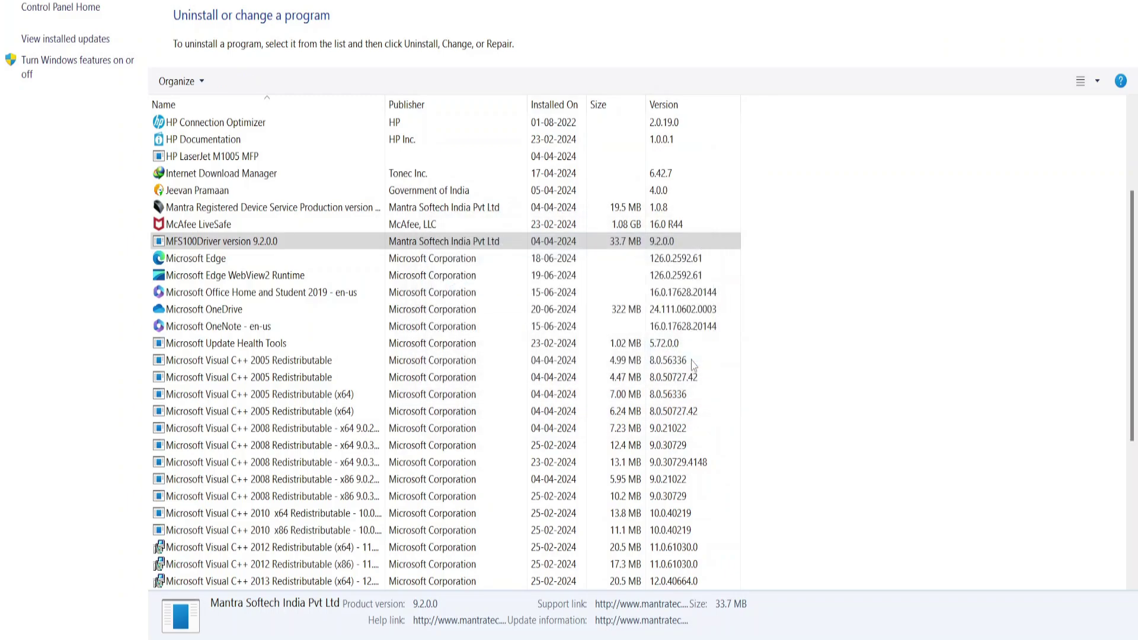
Uninstall the Mantra Registered Device Service Production version 1.0.8.
{"action": "left_click", "coordinate": [265, 210]}
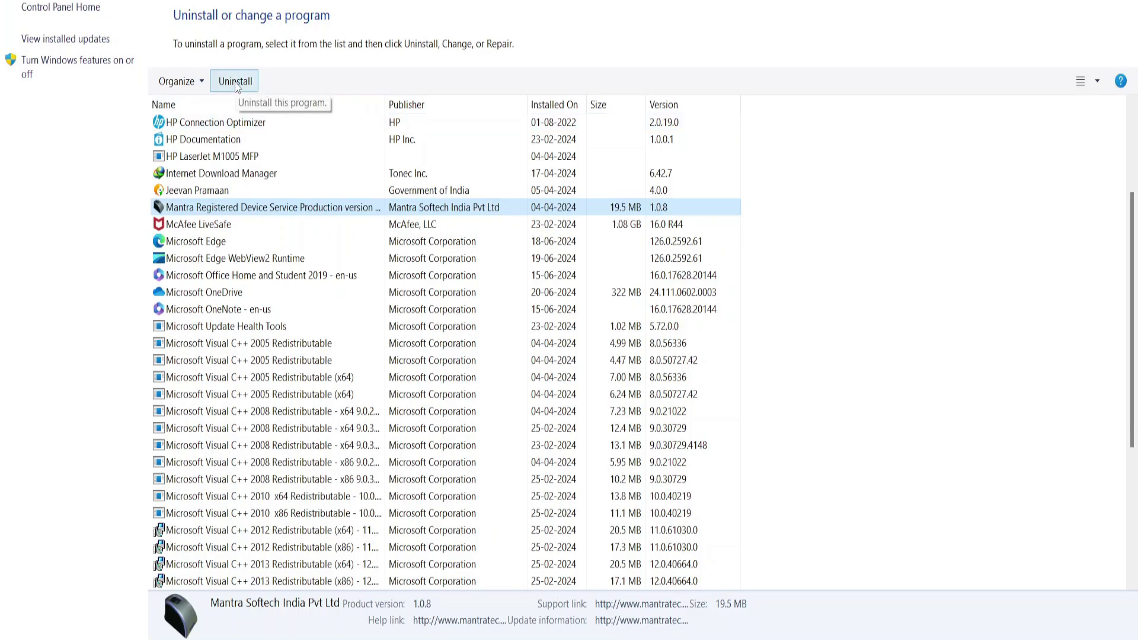
{"action": "left_click", "coordinate": [236, 81]}
{"action": "left_click", "coordinate": [620, 356]}
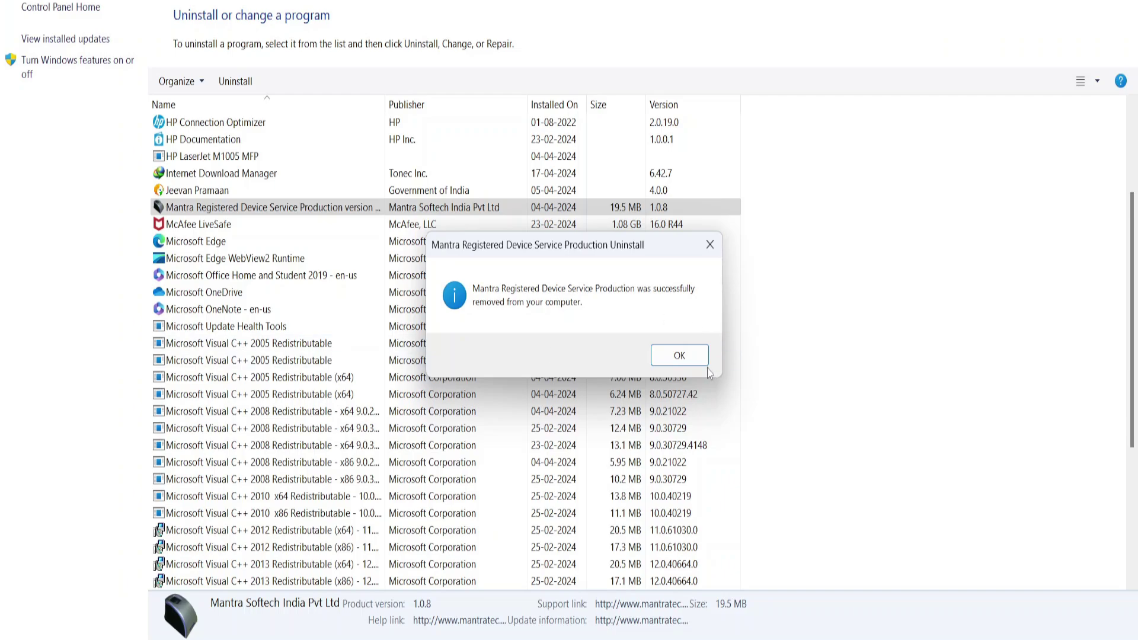
{"action": "left_click", "coordinate": [698, 358]}
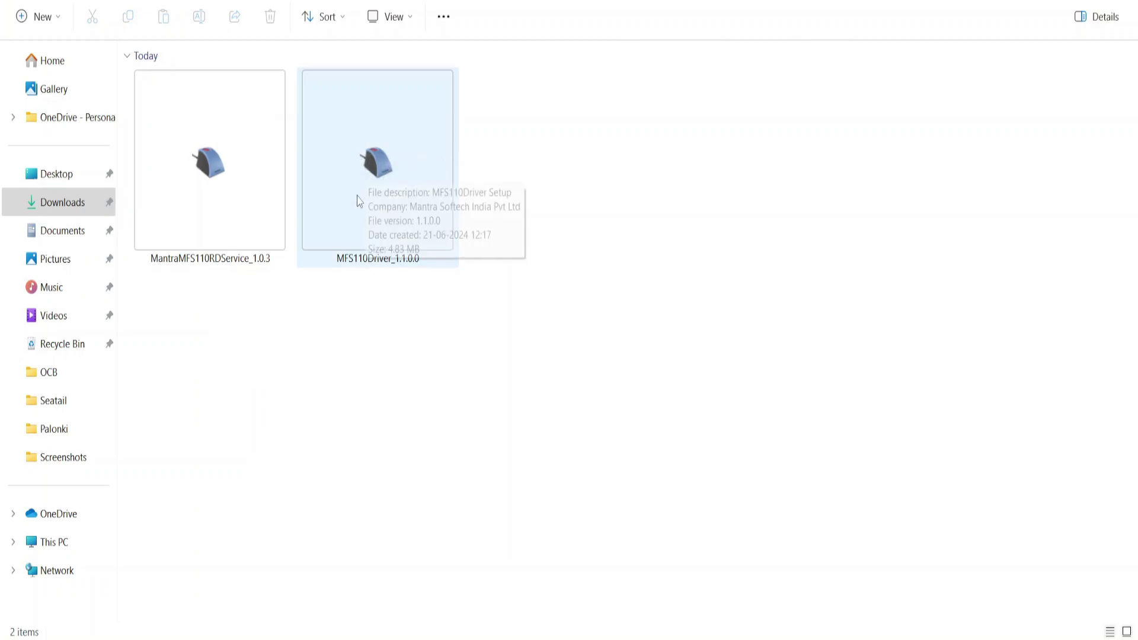
Install the MFS110 driver by running MFS110Driver_1.1.0.0 from the Downloads folder and finishing its setup.
{"action": "left_click", "coordinate": [380, 171]}
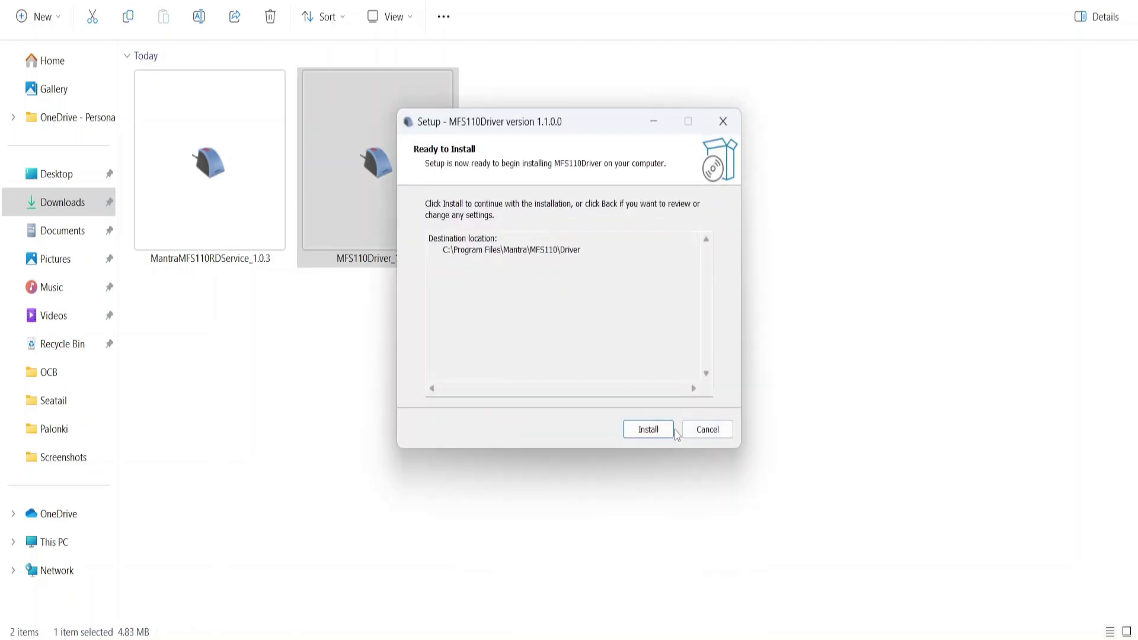
{"action": "left_click", "coordinate": [673, 431]}
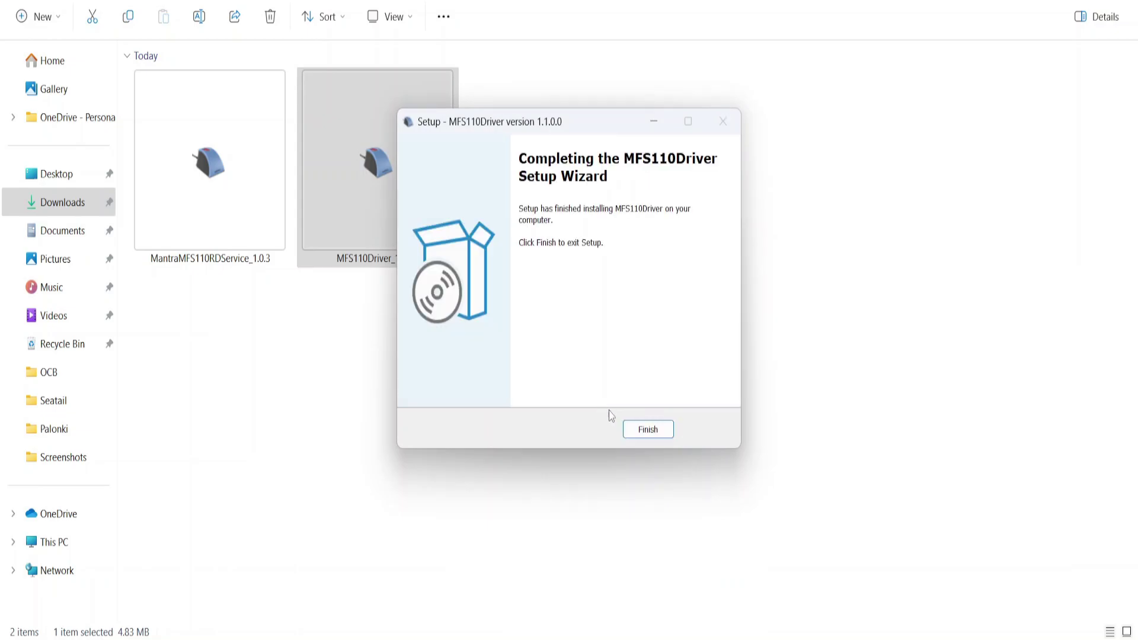
{"action": "left_click", "coordinate": [648, 430]}
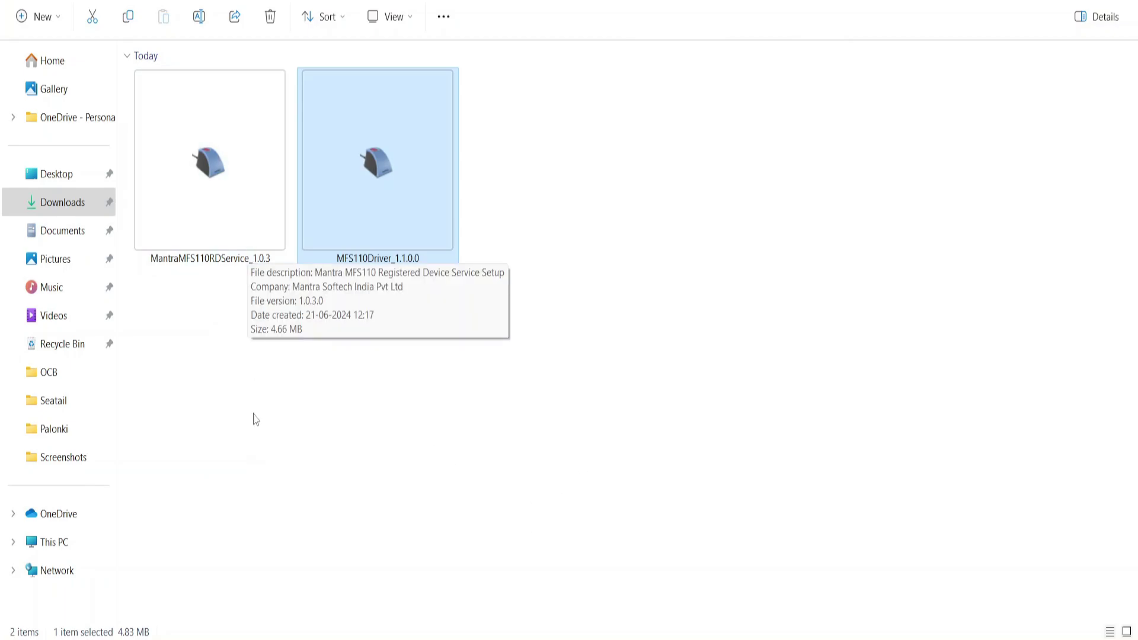
Install the Mantra MFS110 Registered Device Service from MantraMFS110RDService_1.0.3, keeping the default Start Menu folder.
{"action": "double_click", "coordinate": [236, 189]}
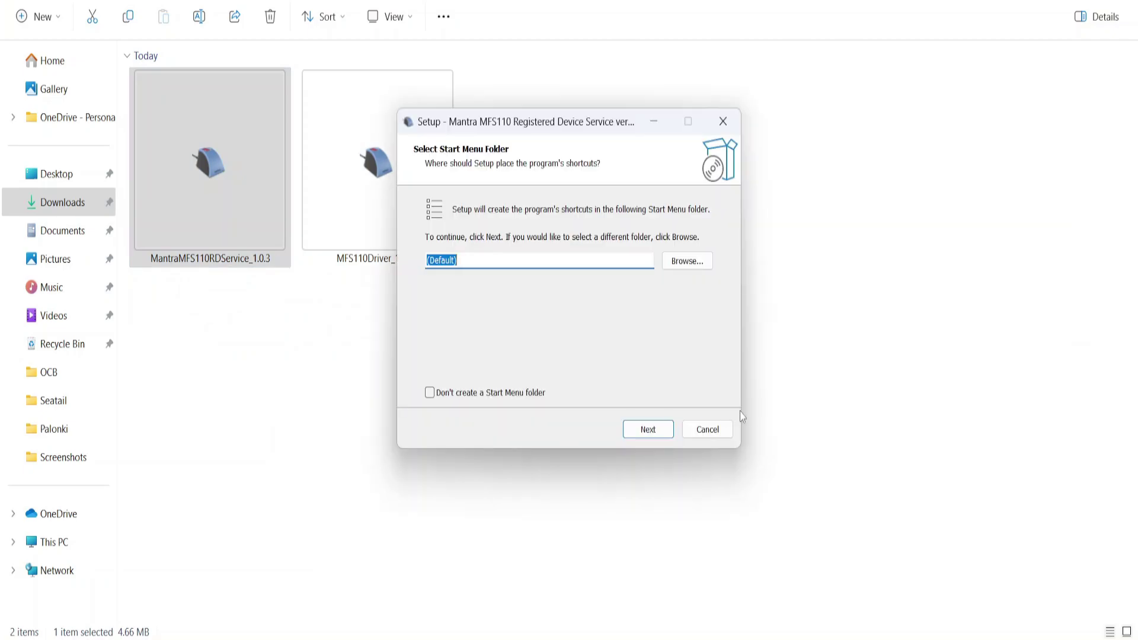
{"action": "left_click", "coordinate": [648, 431]}
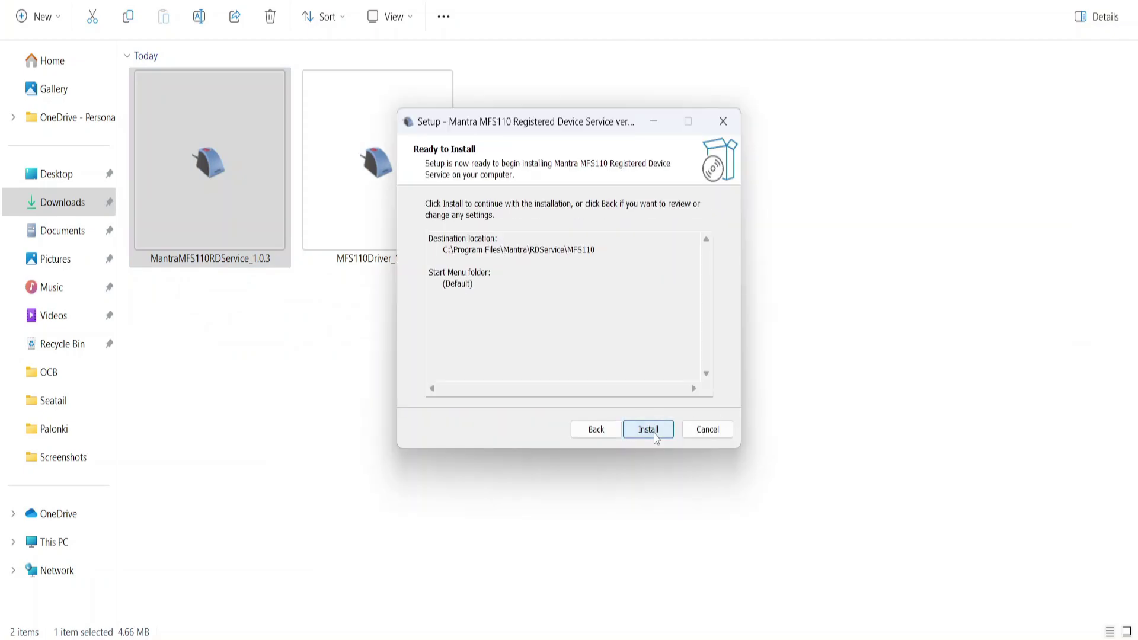
{"action": "left_click", "coordinate": [654, 433]}
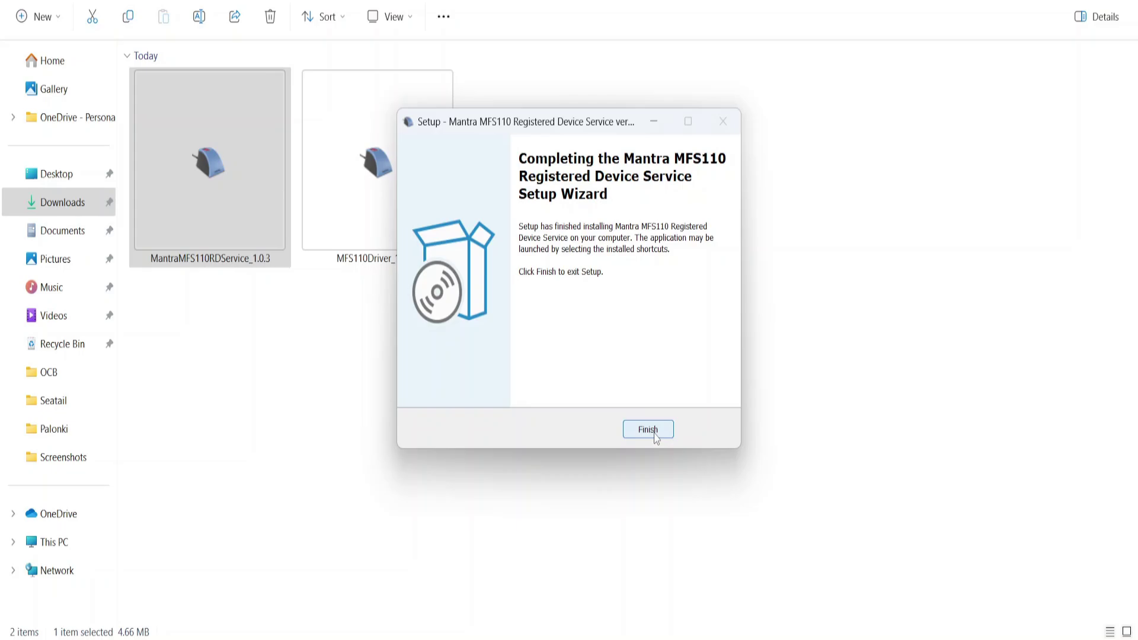
{"action": "left_click", "coordinate": [655, 435]}
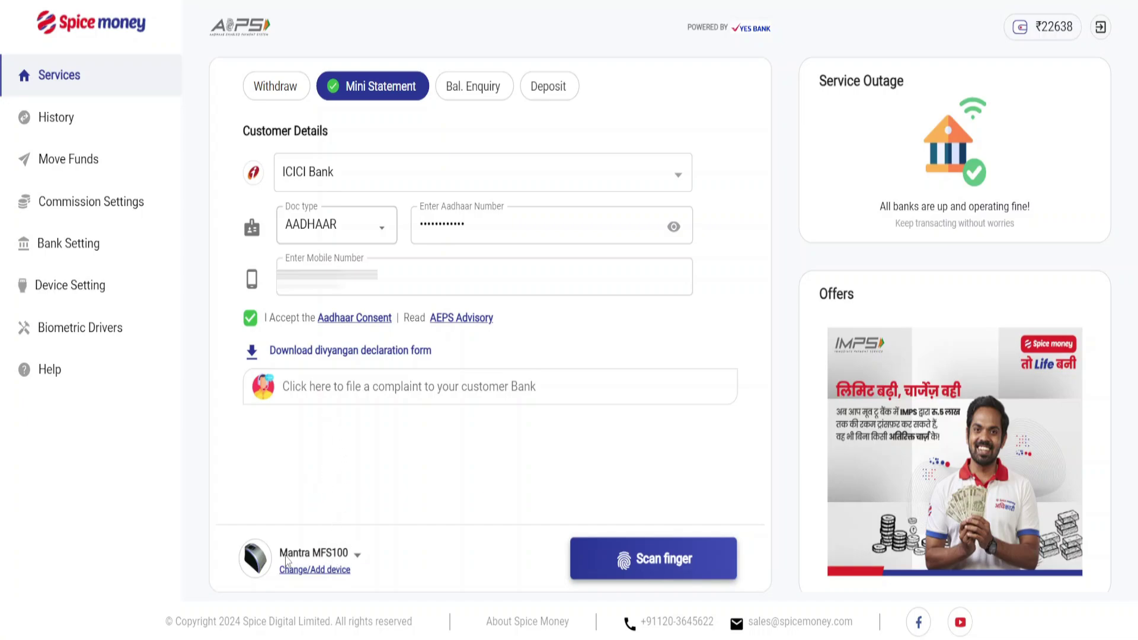
In Spice Money, select Mantra MFS110 L1 as the biometric device and start the finger scan for the ICICI Bank mini statement.
{"action": "left_click", "coordinate": [342, 562]}
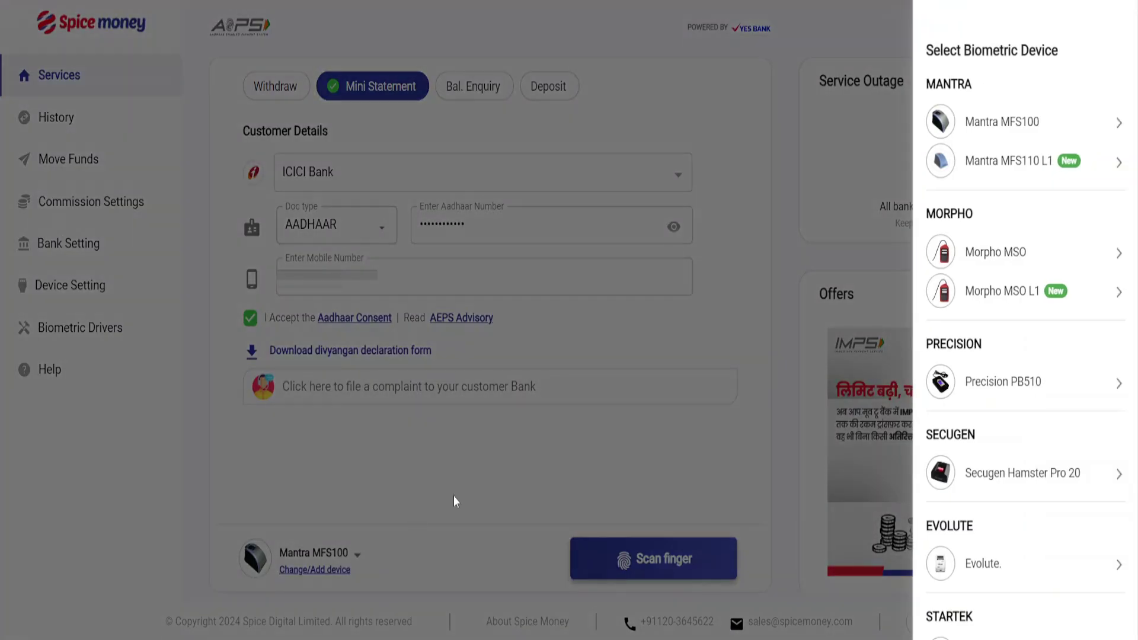
{"action": "left_click", "coordinate": [1037, 169]}
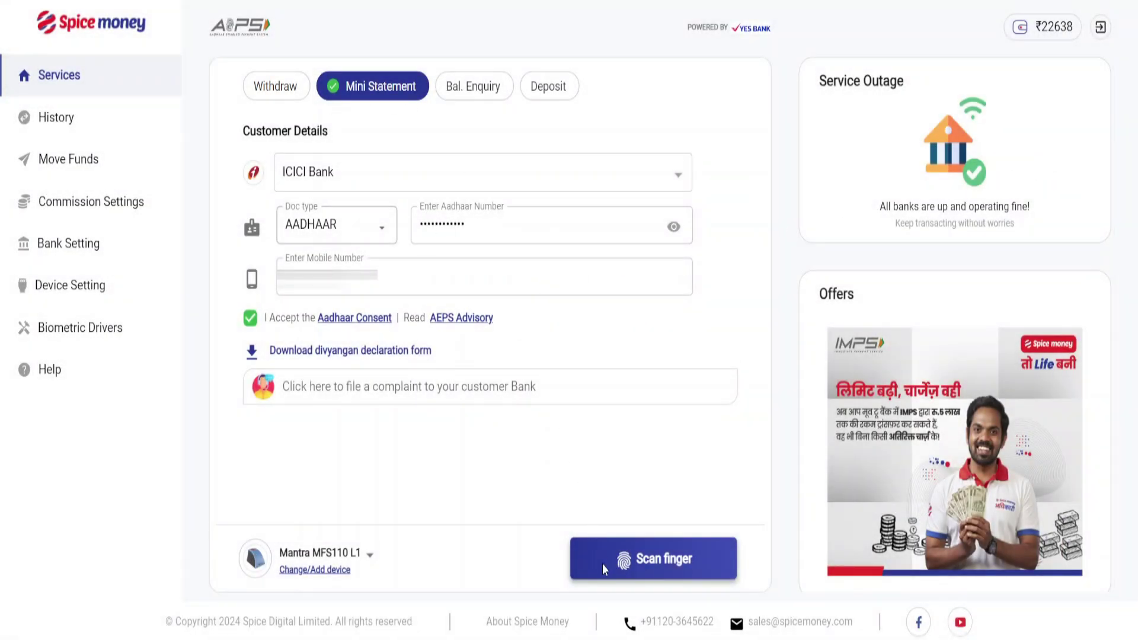
{"action": "left_click", "coordinate": [658, 556]}
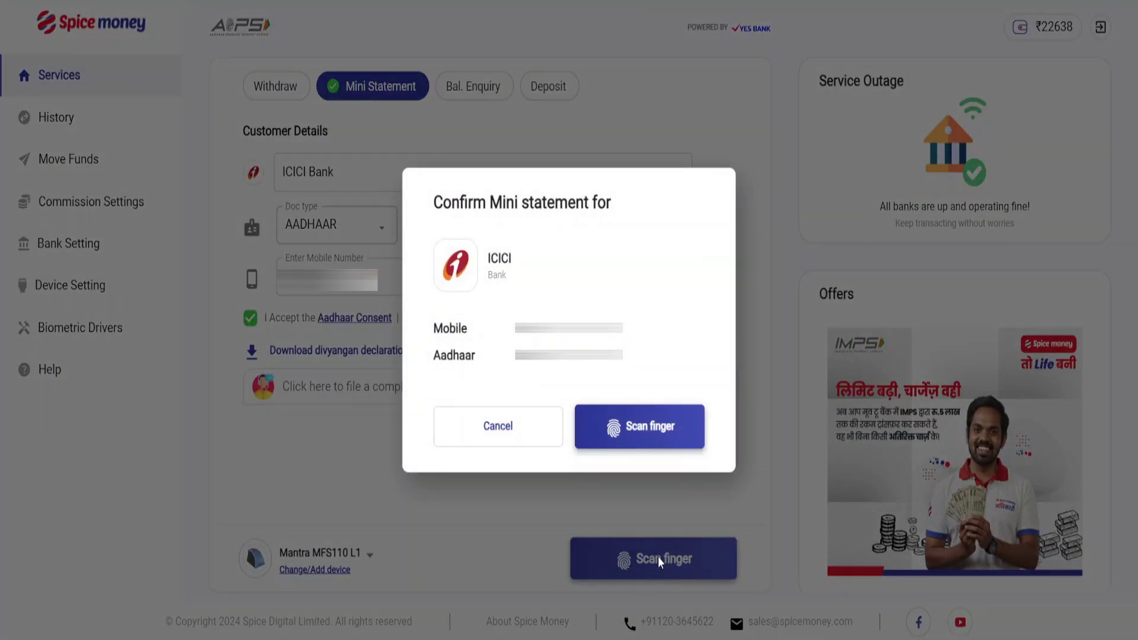
{"action": "left_click", "coordinate": [639, 428]}
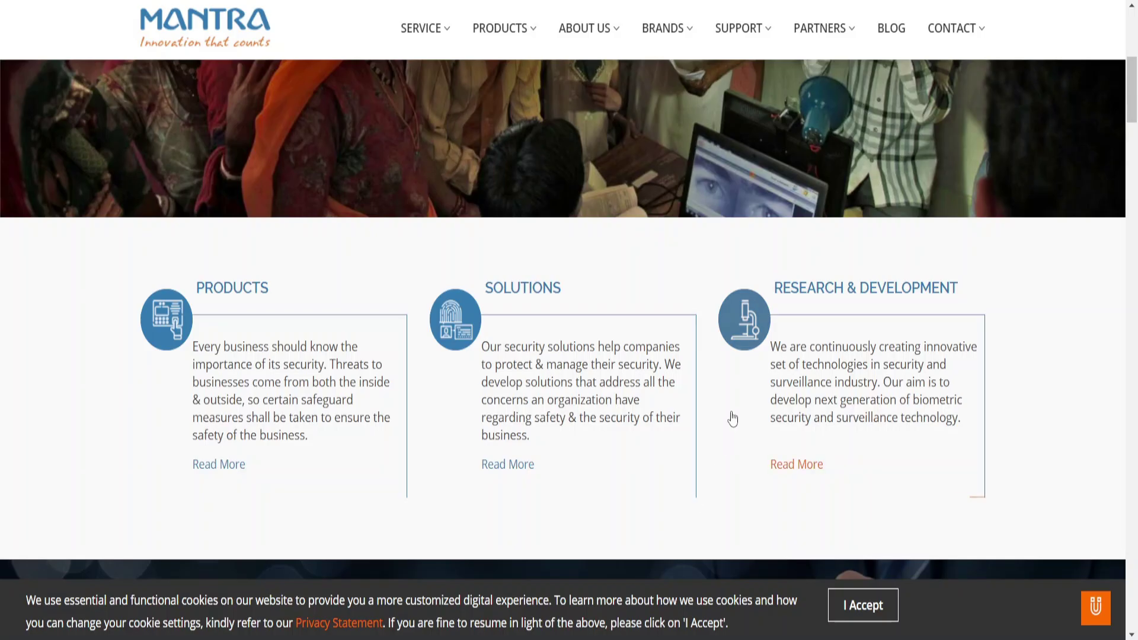
{"action": "scroll", "coordinate": [919, 370], "scroll_direction": "up", "scroll_amount": 5}
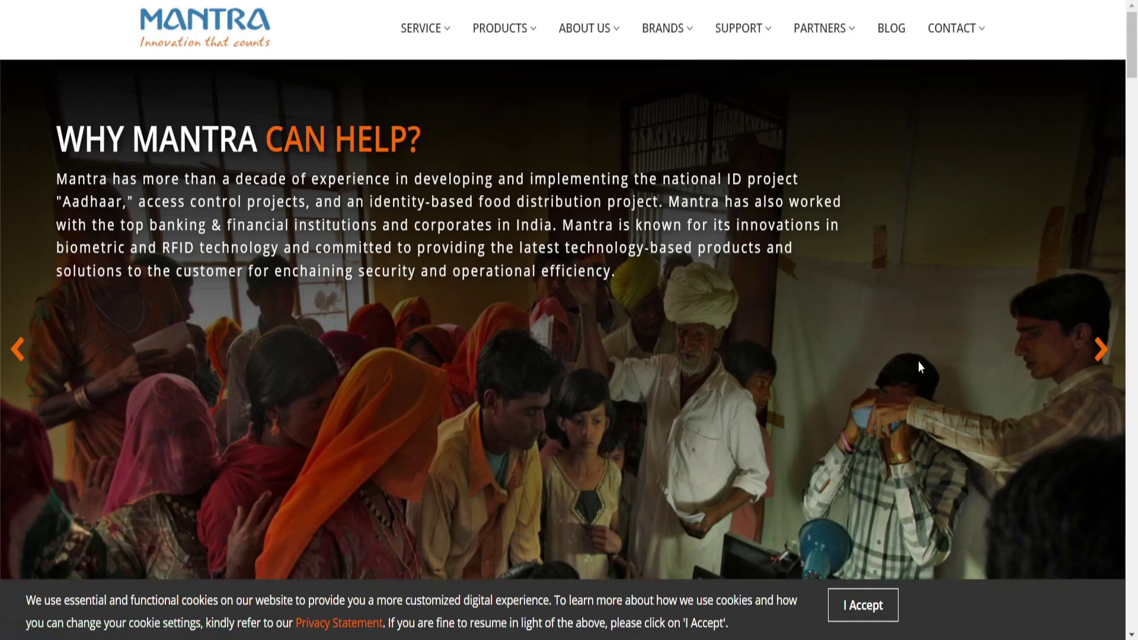